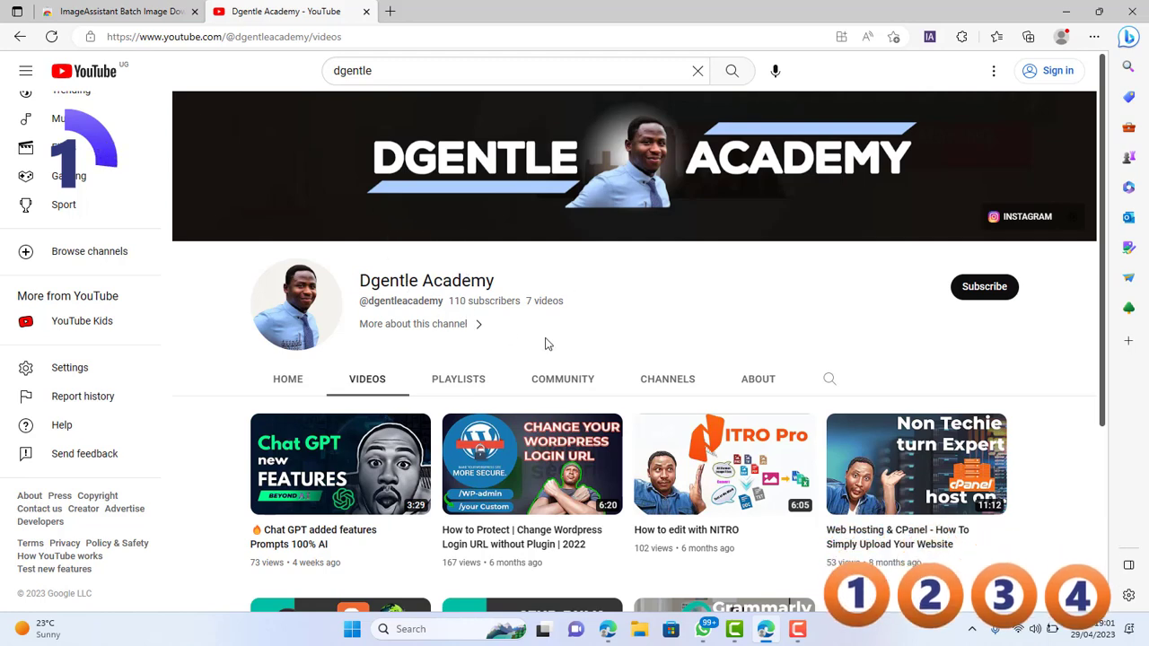
# Scroll through the ImageAssistant Batch Image Downloader page in the Chrome Web Store.
pyautogui.scroll(-2, 492, 404)
pyautogui.scroll(2, 491, 403)
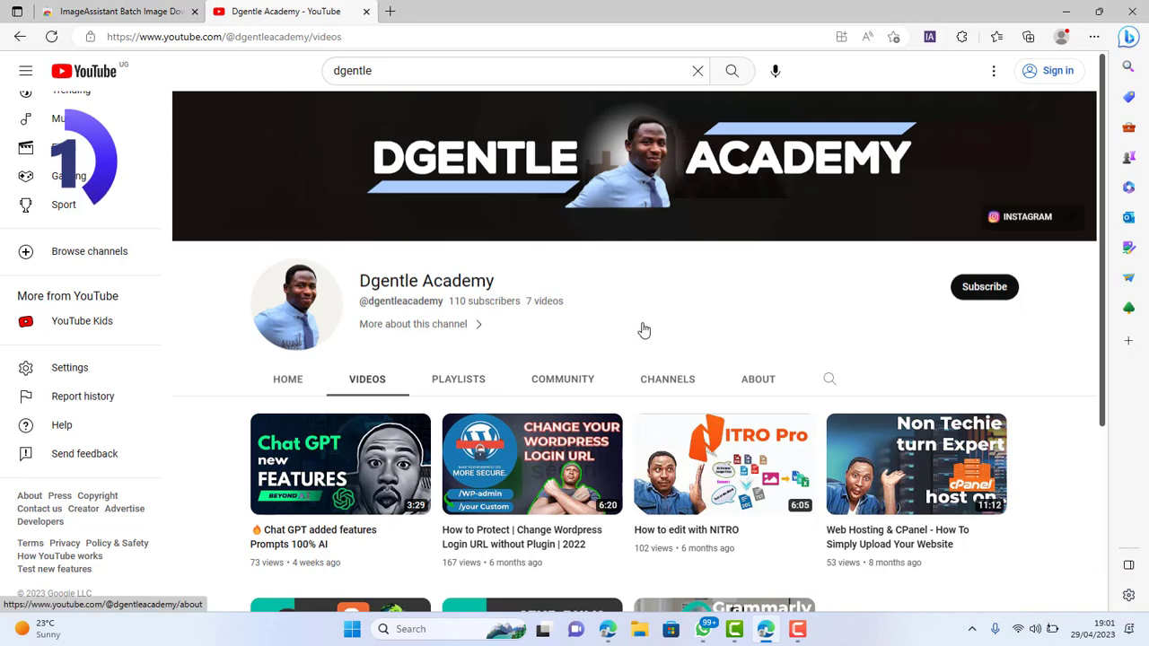
pyautogui.scroll(-2, 518, 323)
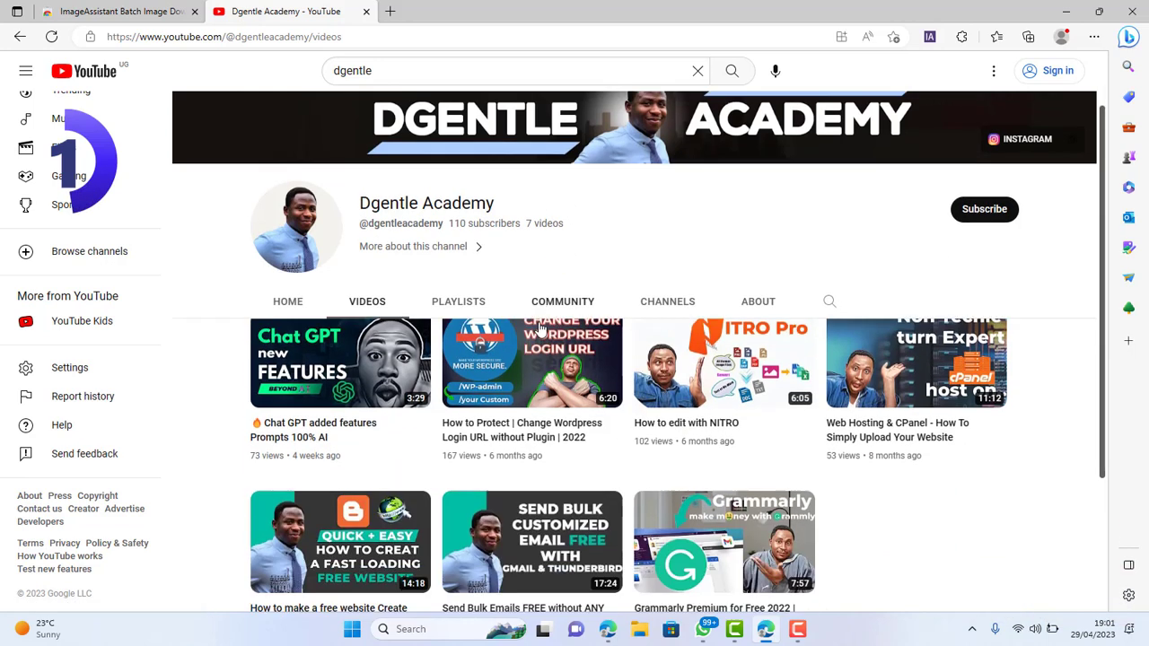
pyautogui.scroll(2, 548, 330)
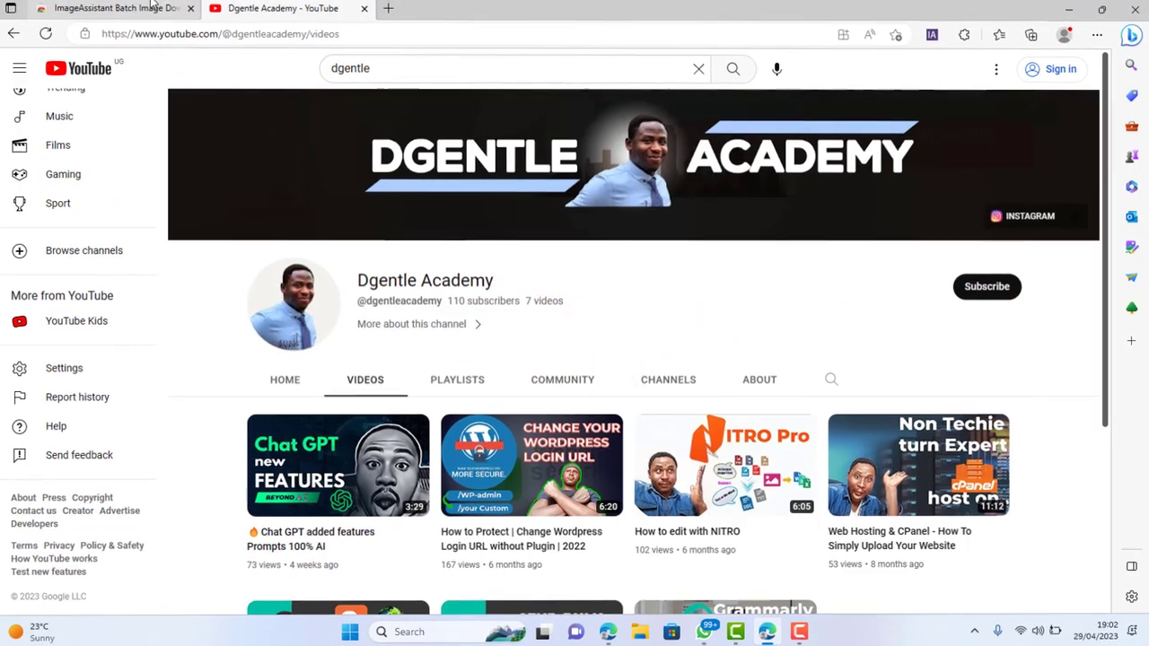
# On the ImageAssistant store page, highlight the extension's title and then deselect it.
pyautogui.click(153, 7)
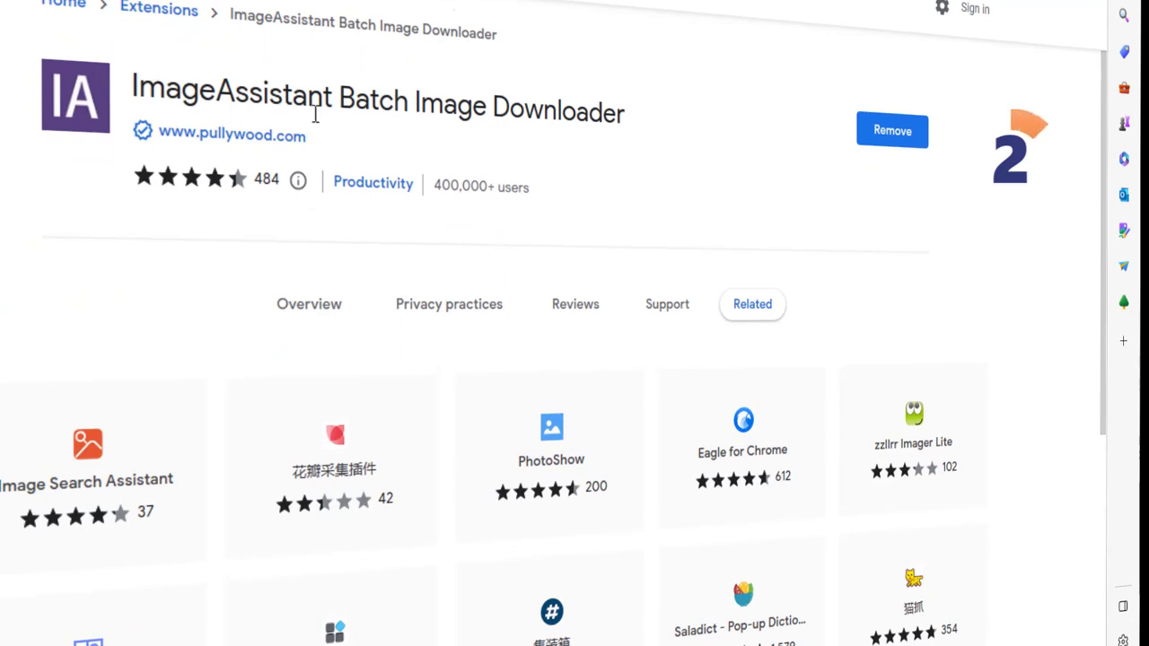
pyautogui.moveTo(579, 109); pyautogui.dragTo(339, 99)
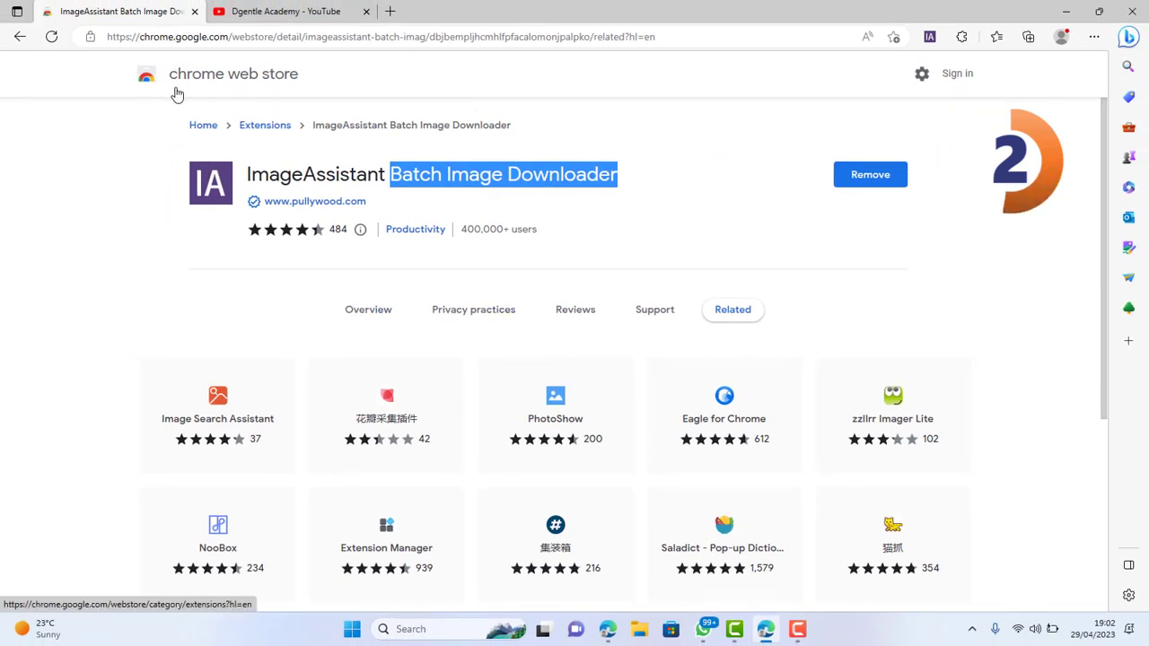
pyautogui.click(664, 231)
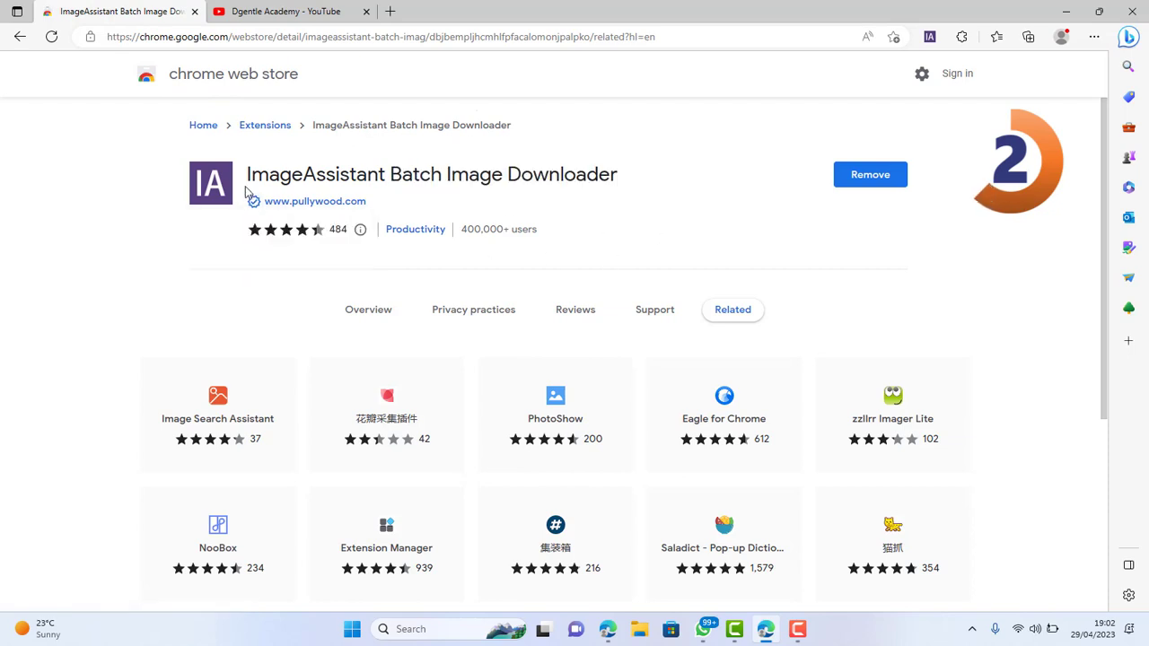
pyautogui.moveTo(247, 174); pyautogui.dragTo(395, 174)
pyautogui.click(395, 174)
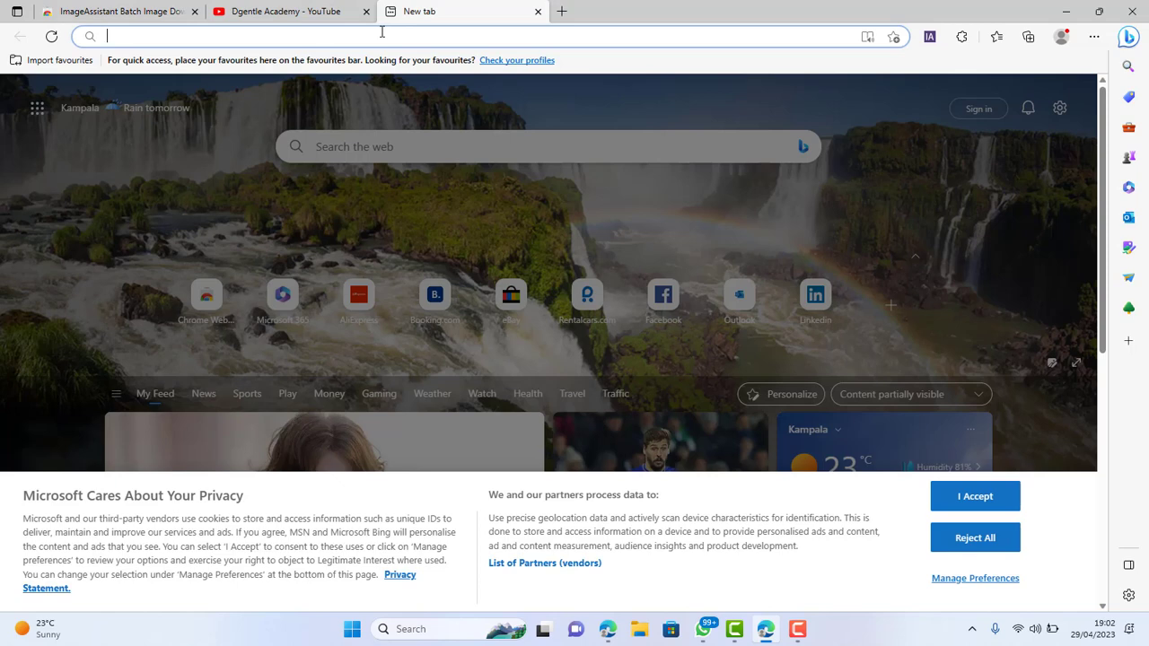
# Search Google for 'exercise' and open the Guardian top-story article on exercise timing.
pyautogui.write('e')
pyautogui.press('Return')
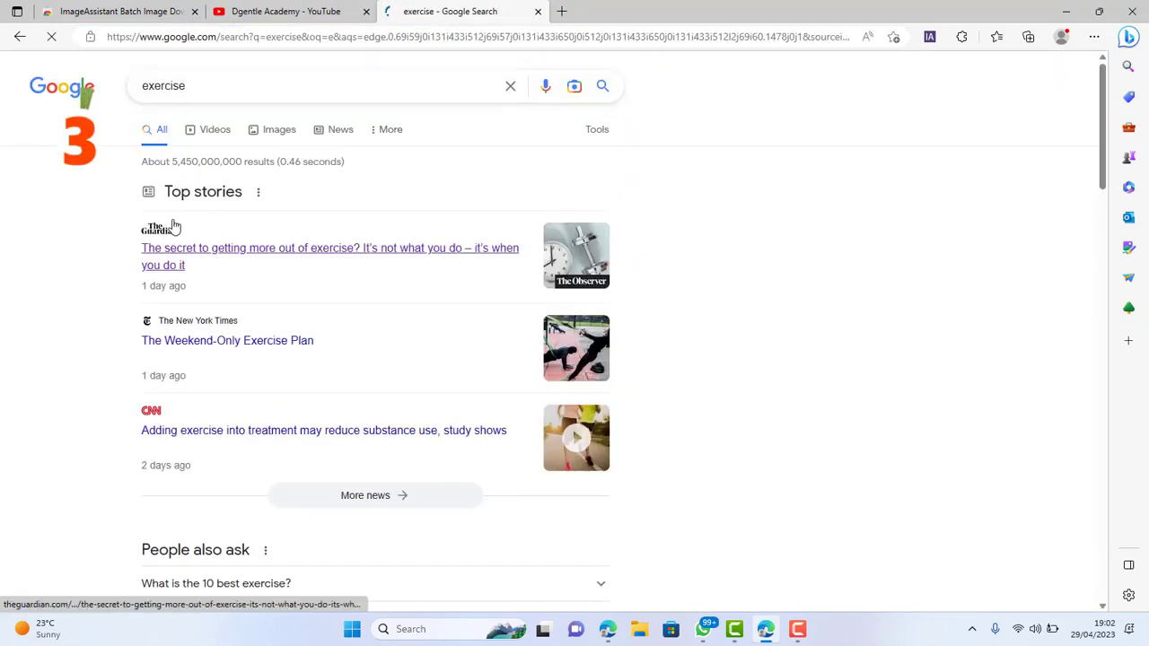
pyautogui.click(171, 251)
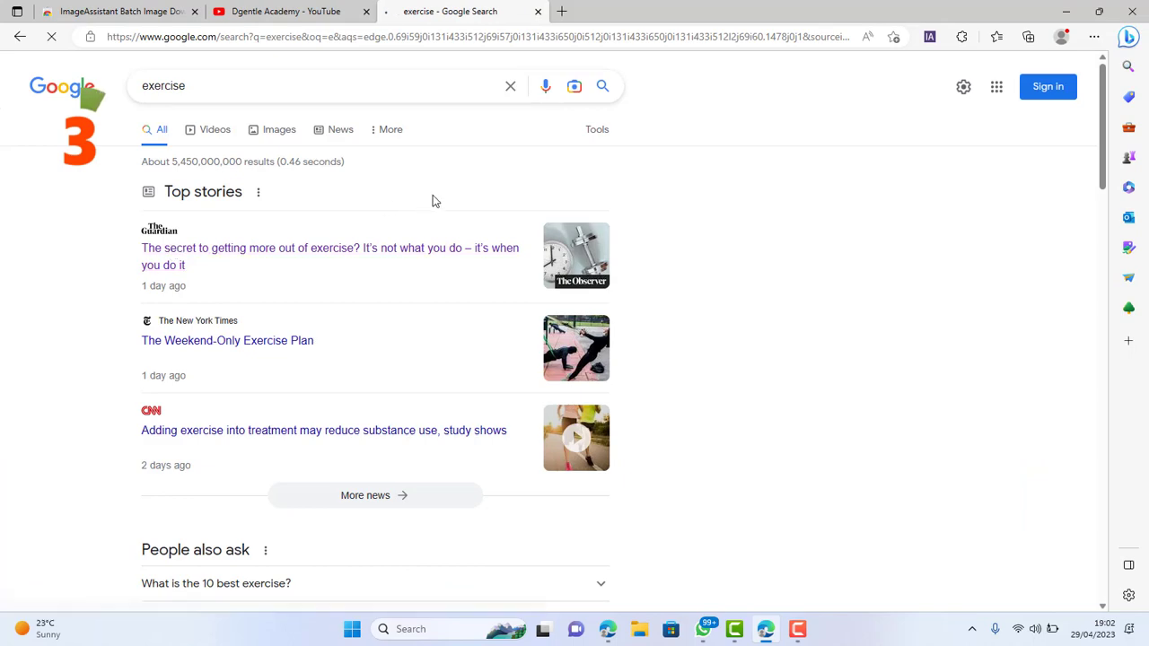
# Scroll down through the Guardian article's photos and dismiss the free-press support banner.
pyautogui.scroll(-2, 548, 187)
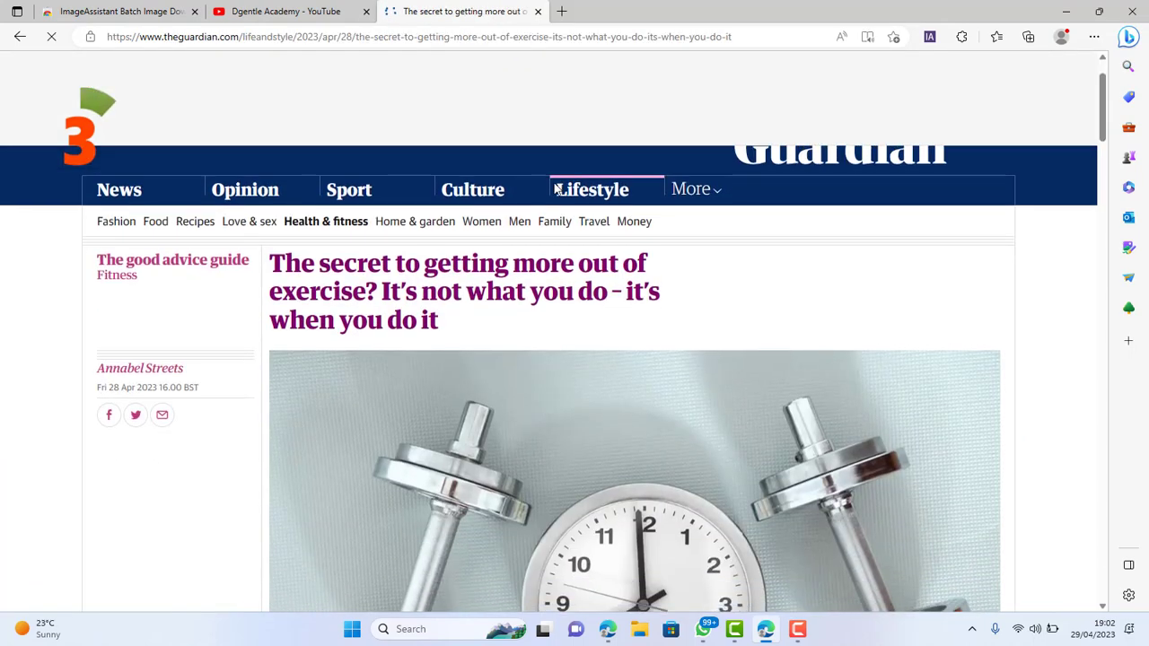
pyautogui.scroll(-3, 563, 198)
pyautogui.scroll(-1, 583, 204)
pyautogui.scroll(-1, 548, 266)
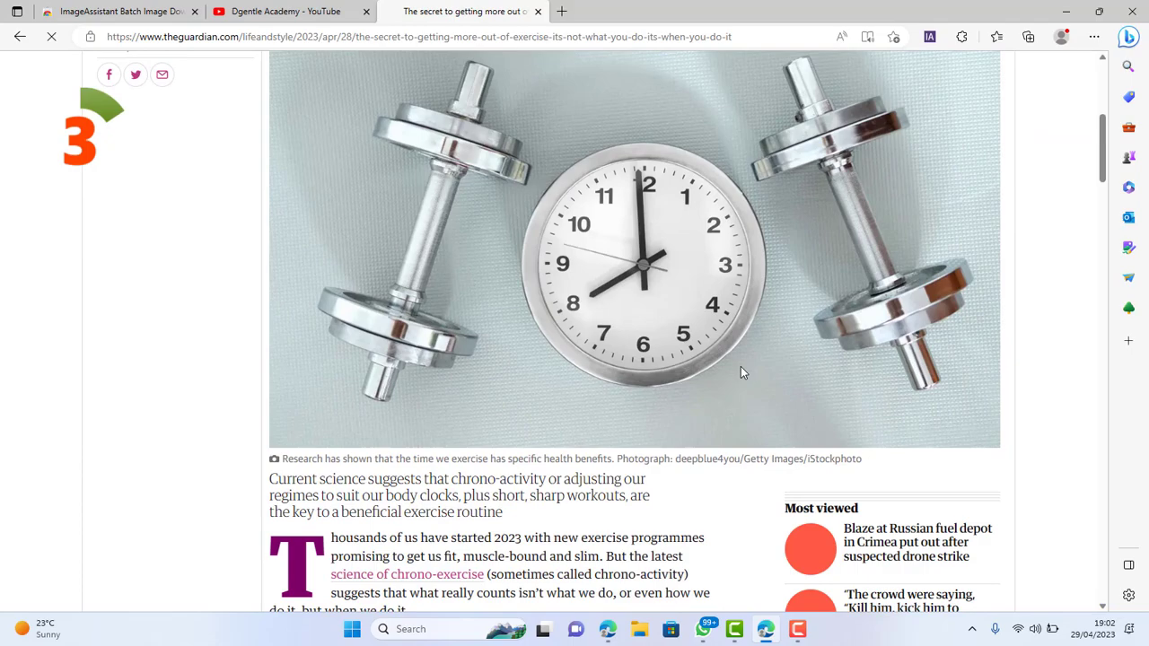
pyautogui.scroll(-2, 556, 273)
pyautogui.scroll(-3, 565, 283)
pyautogui.scroll(-3, 573, 291)
pyautogui.scroll(-3, 574, 292)
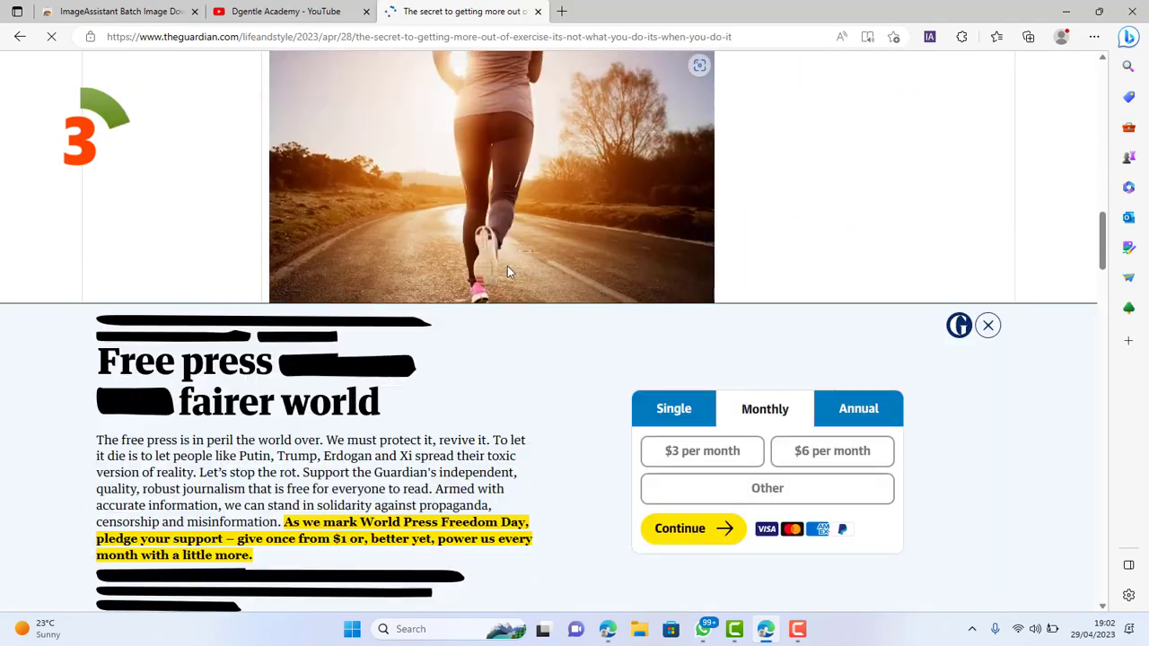
pyautogui.scroll(-2, 507, 266)
pyautogui.click(987, 324)
# Scroll back through the article to the dumbbells-and-clock photo.
pyautogui.scroll(3, 771, 359)
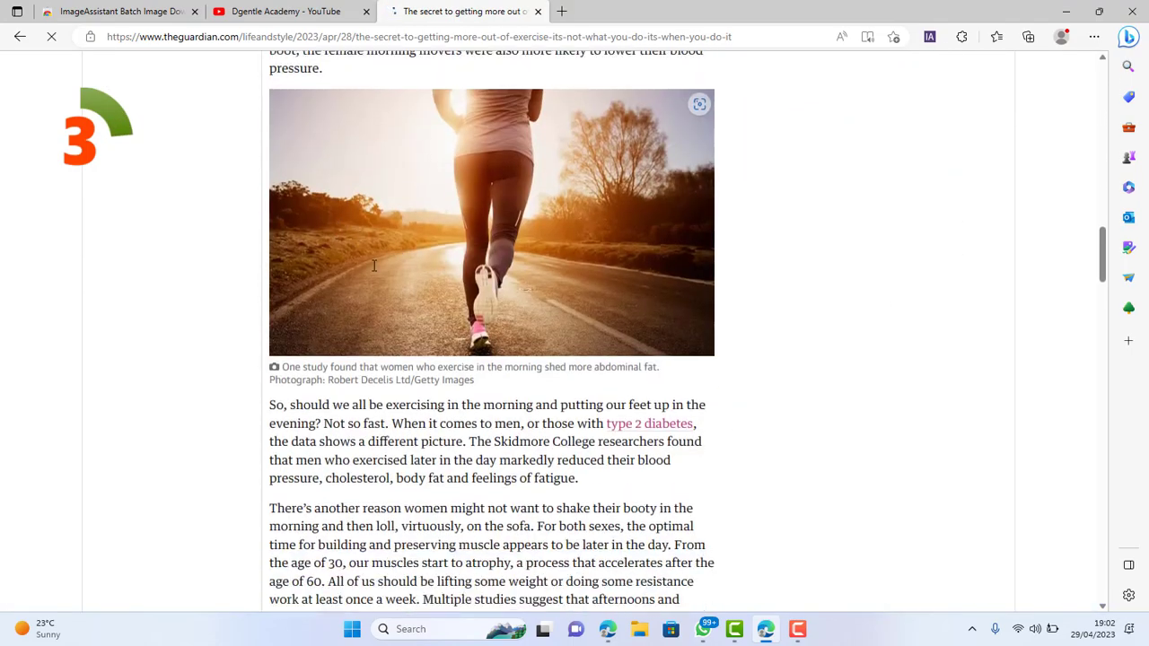
pyautogui.scroll(-6, 733, 431)
pyautogui.scroll(-5, 368, 302)
pyautogui.scroll(-3, 392, 258)
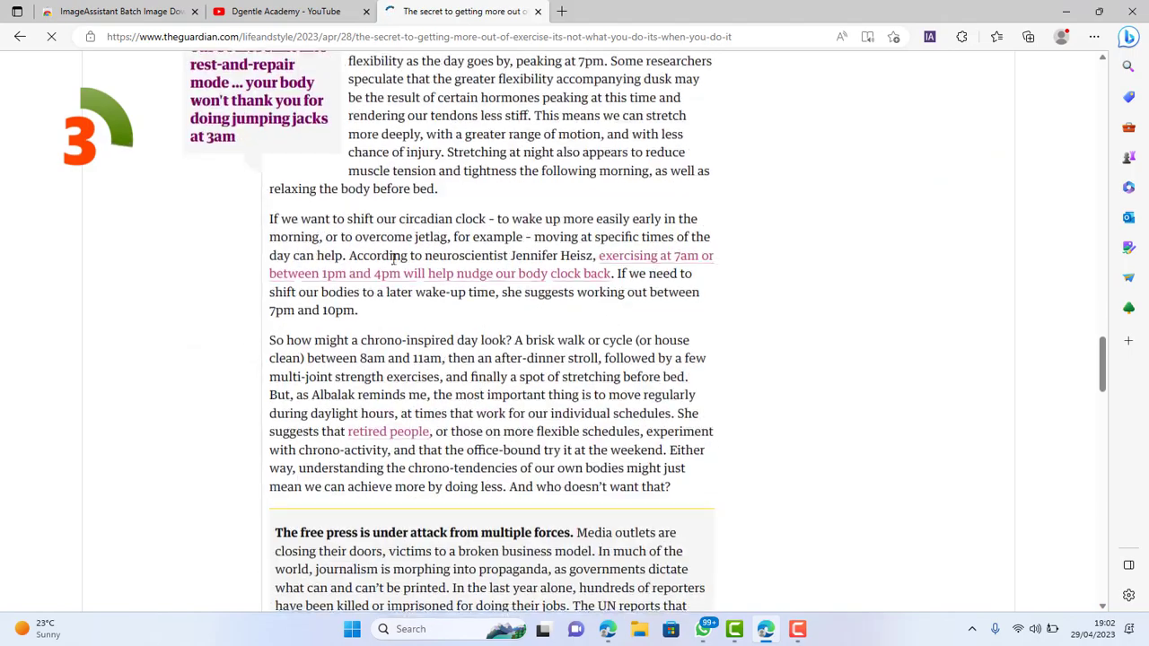
pyautogui.scroll(5, 553, 319)
pyautogui.scroll(5, 521, 310)
pyautogui.scroll(4, 485, 300)
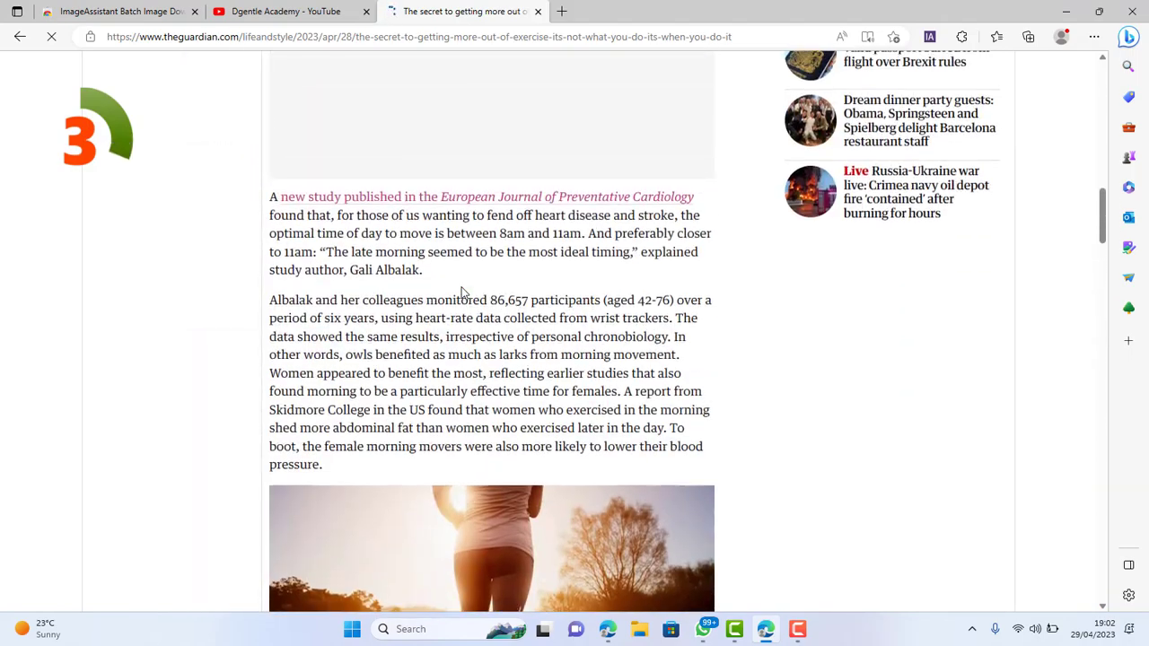
pyautogui.scroll(2, 461, 293)
pyautogui.scroll(5, 461, 293)
pyautogui.scroll(6, 461, 294)
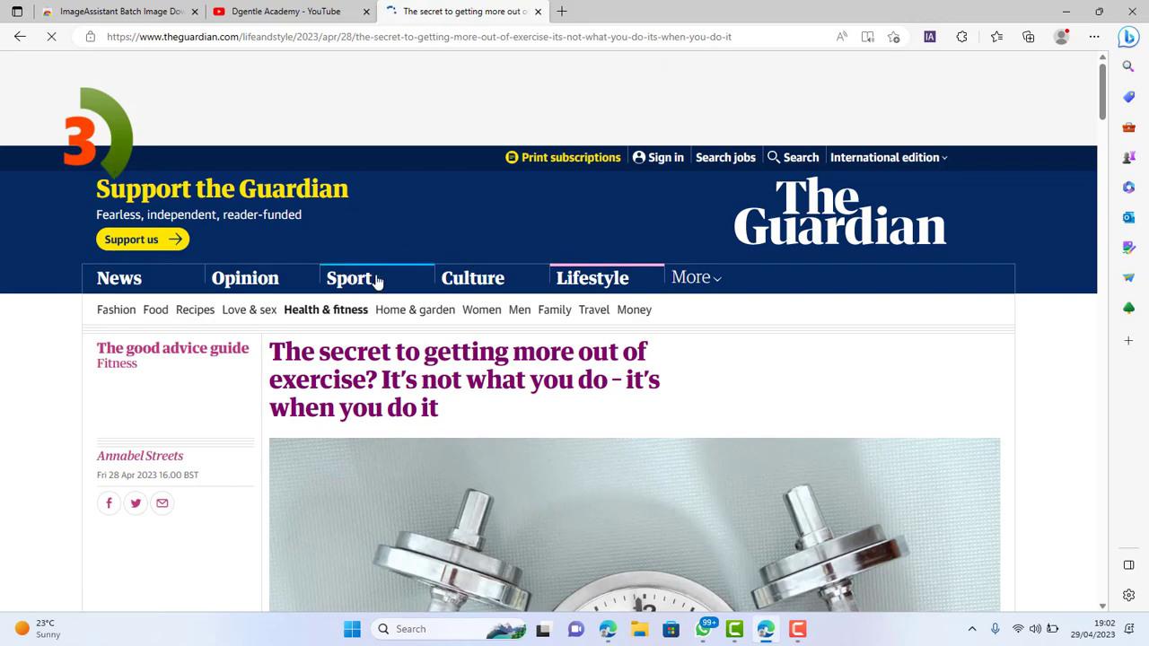
pyautogui.scroll(-2, 519, 353)
pyautogui.scroll(-1, 475, 311)
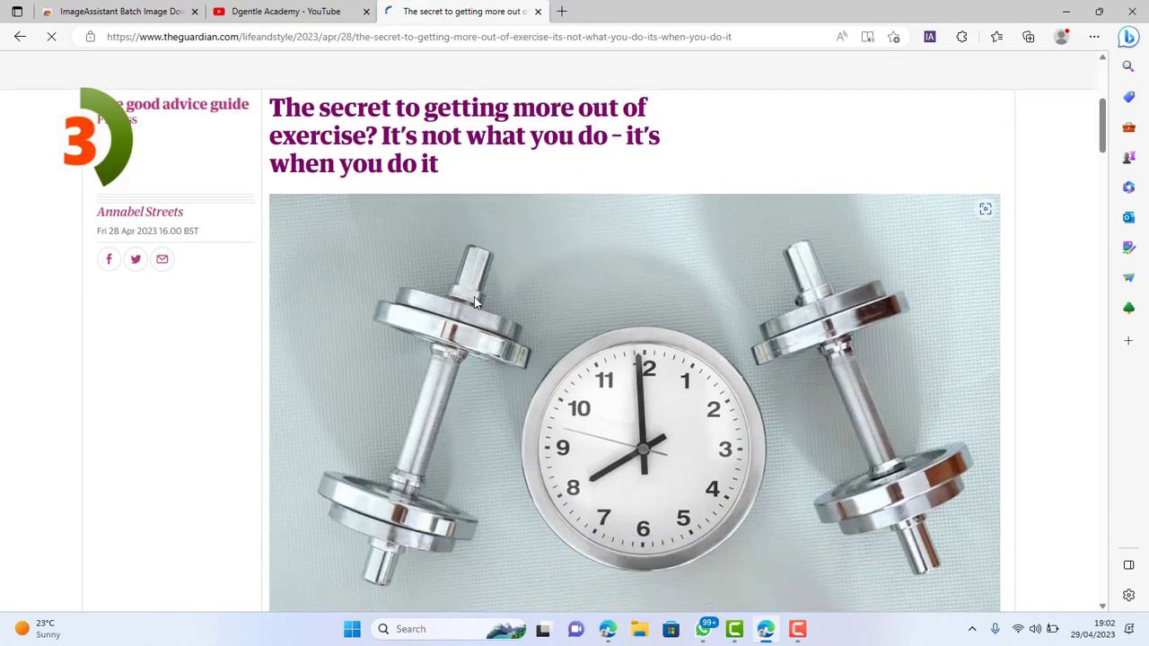
pyautogui.scroll(-1, 510, 271)
pyautogui.scroll(-1, 510, 271)
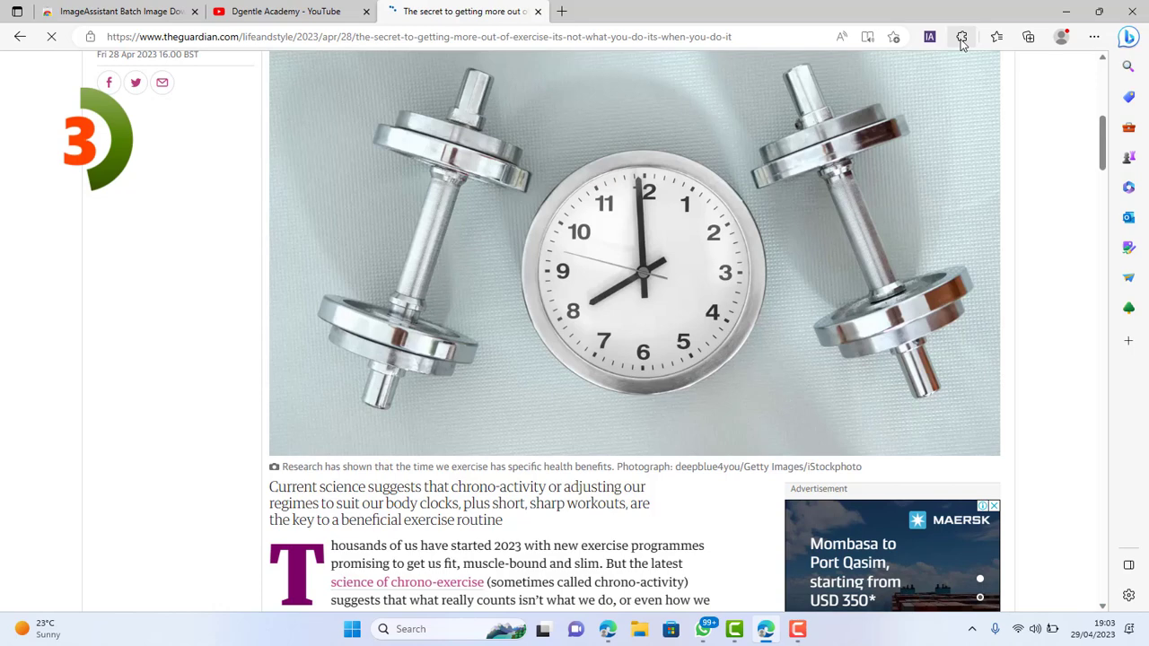
# Run ImageAssistant's Extract Current Page on the Guardian article, listing its 17 images.
pyautogui.click(961, 37)
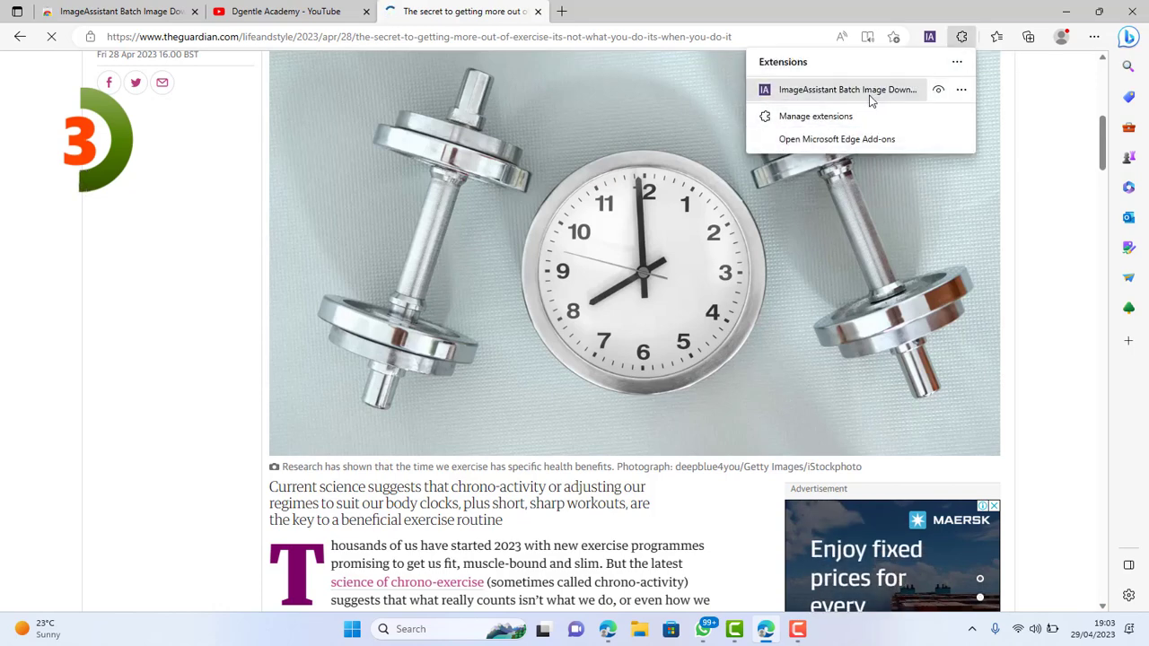
pyautogui.click(1045, 166)
pyautogui.scroll(6, 557, 277)
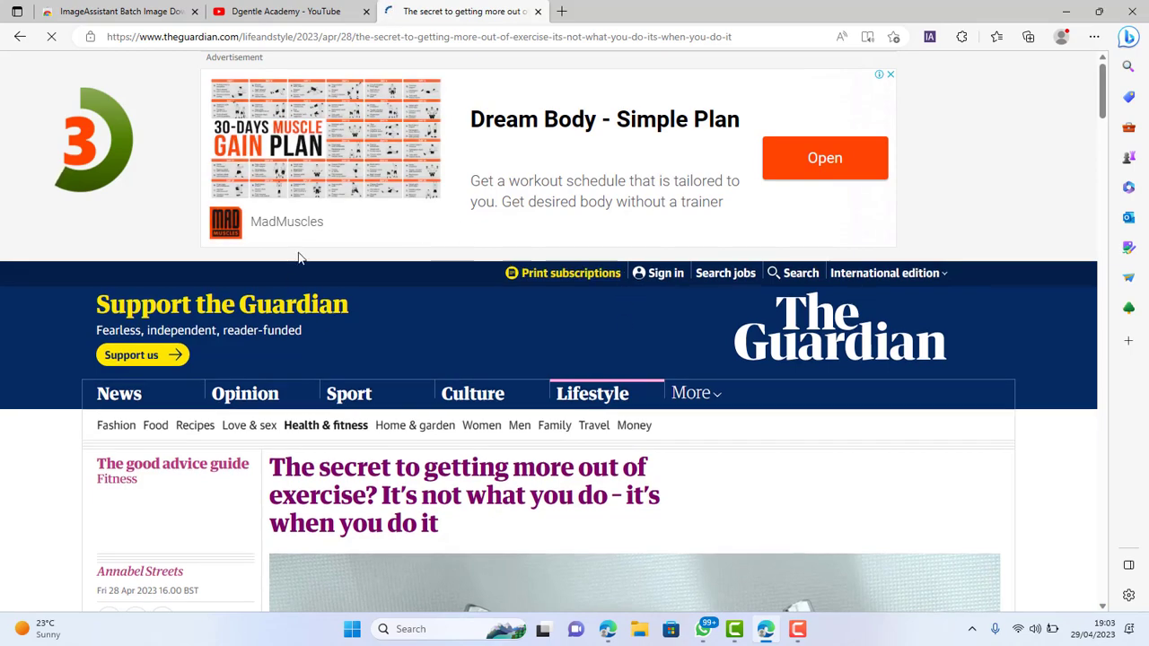
pyautogui.scroll(-2, 303, 258)
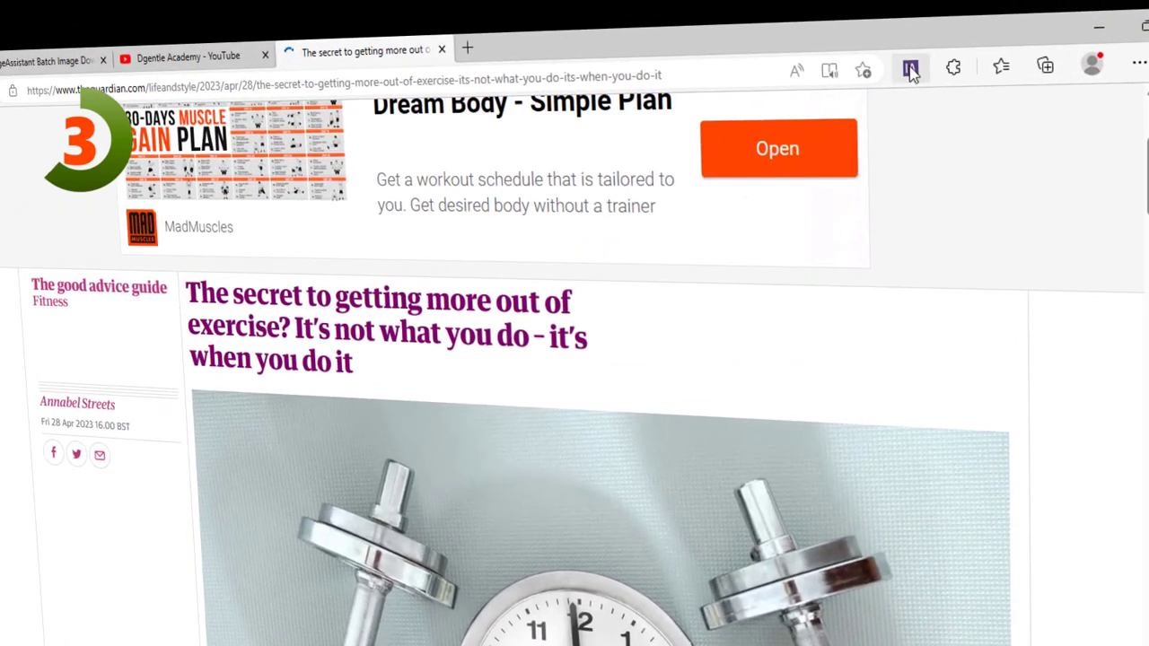
pyautogui.click(909, 70)
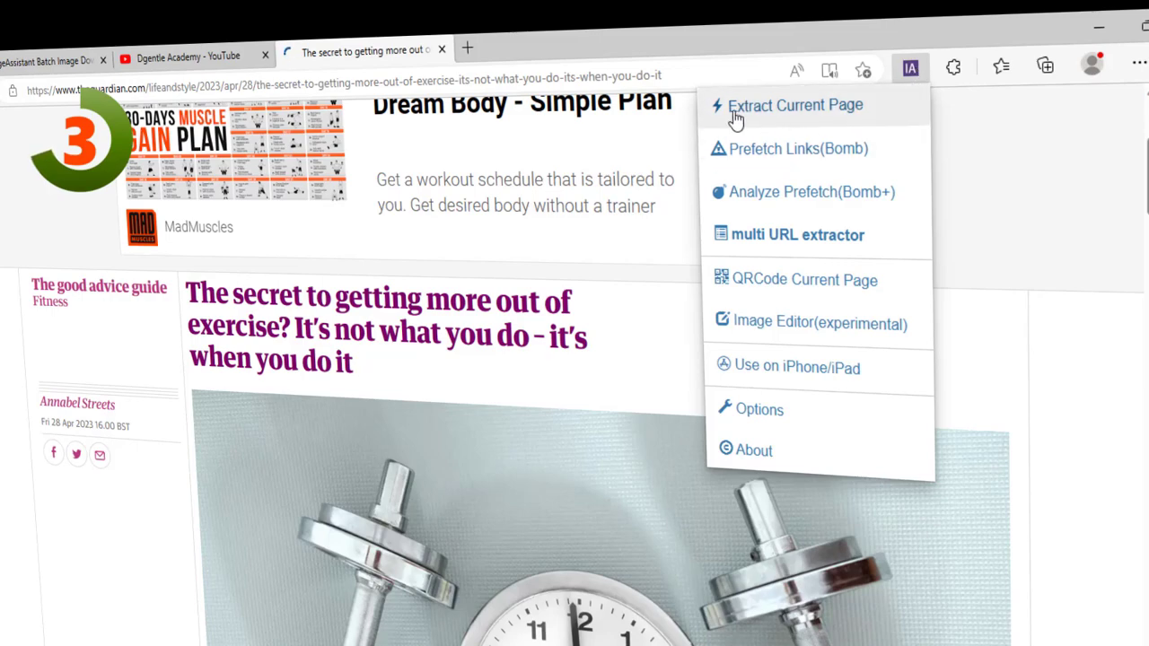
pyautogui.click(855, 107)
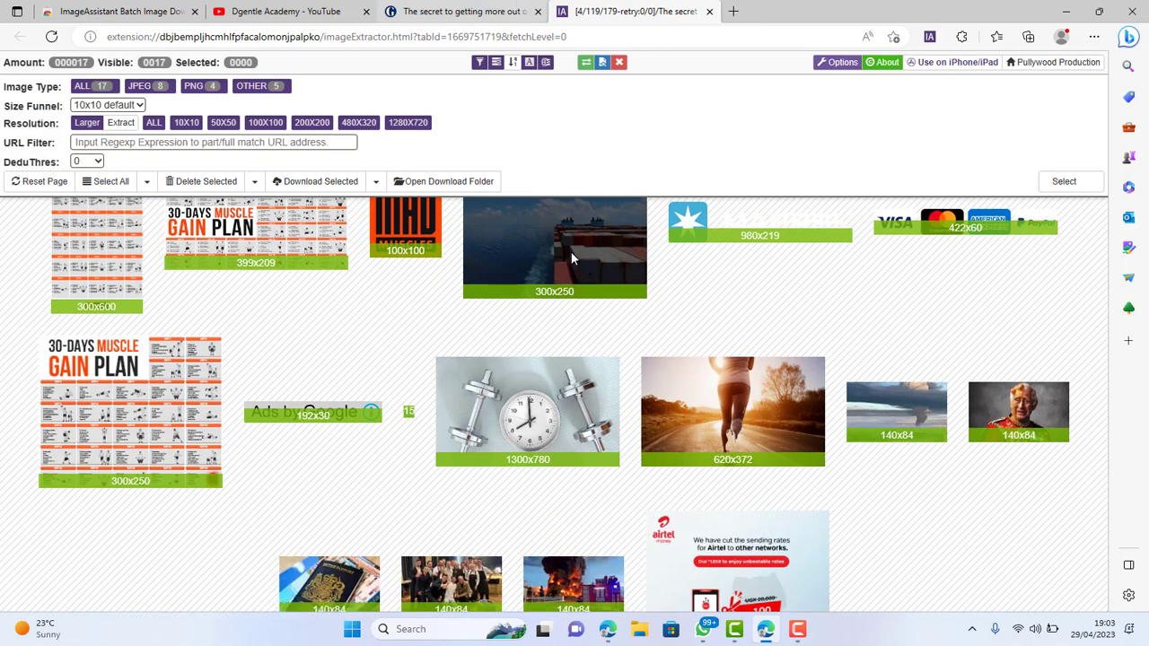
# Scroll the whole Guardian article to load its images, growing the extractor grid to 42.
pyautogui.click(457, 11)
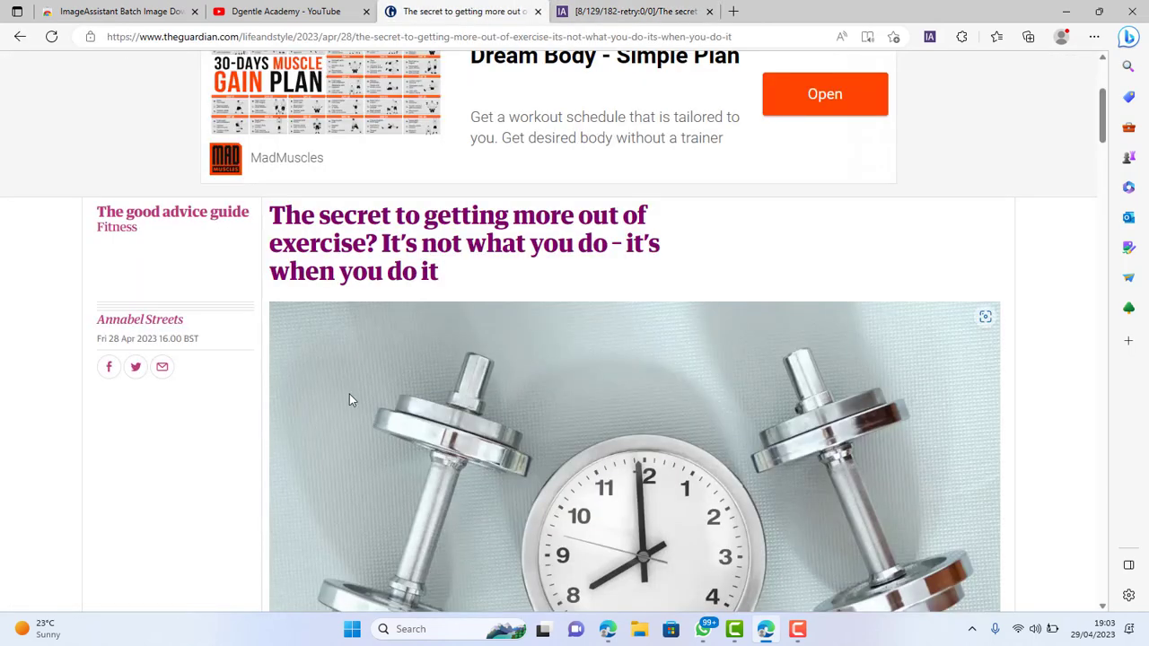
pyautogui.scroll(-2, 466, 332)
pyautogui.scroll(-3, 452, 367)
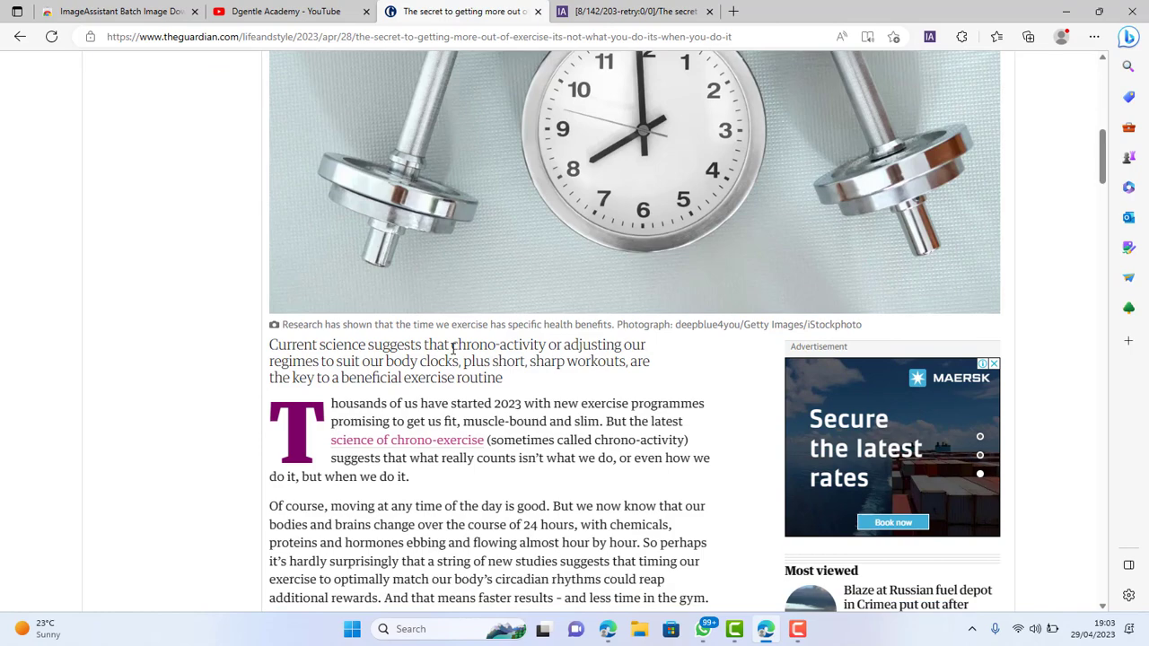
pyautogui.scroll(-4, 554, 360)
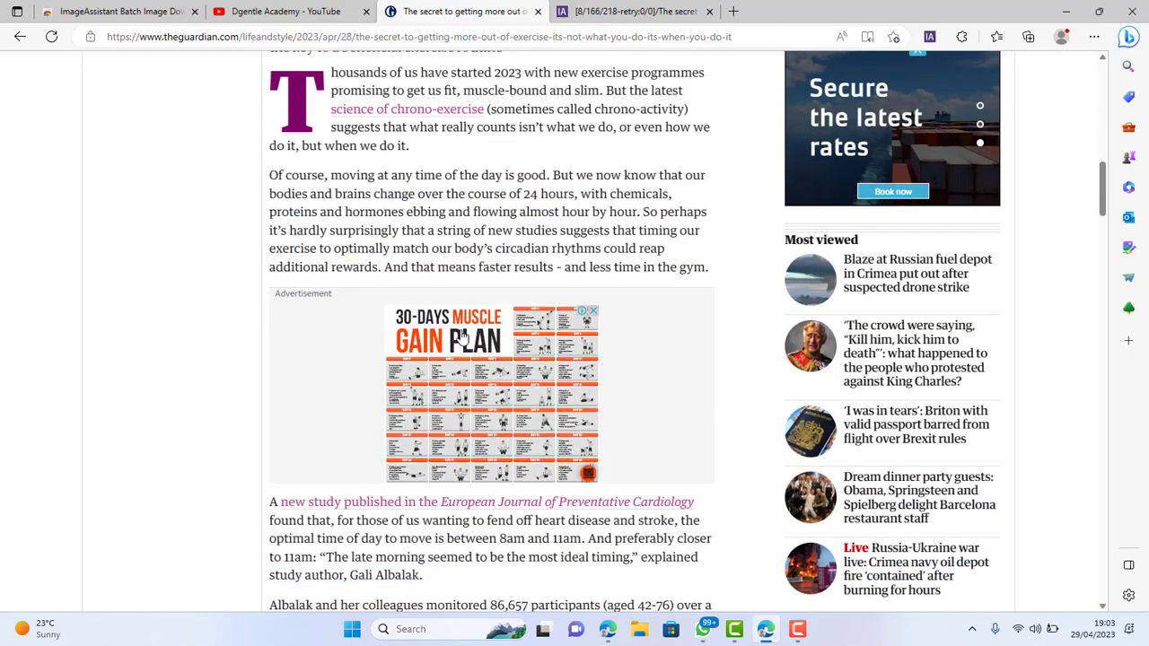
pyautogui.scroll(-2, 460, 334)
pyautogui.scroll(-2, 448, 359)
pyautogui.scroll(-1, 445, 366)
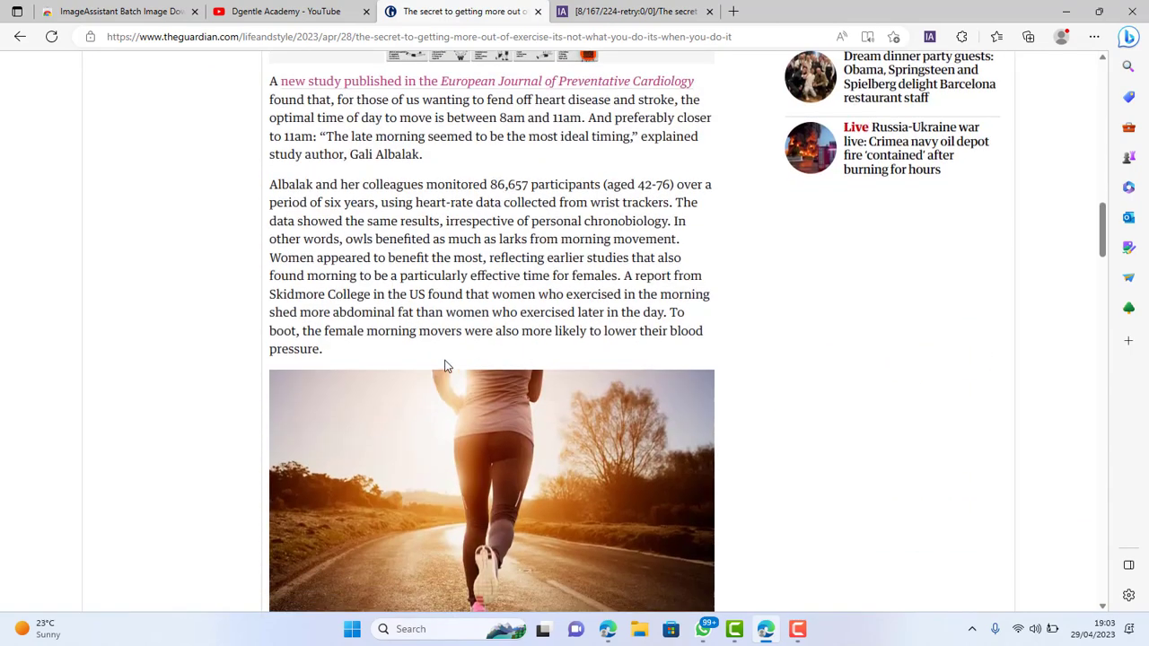
pyautogui.scroll(-3, 445, 366)
pyautogui.scroll(-2, 563, 343)
pyautogui.scroll(-3, 511, 313)
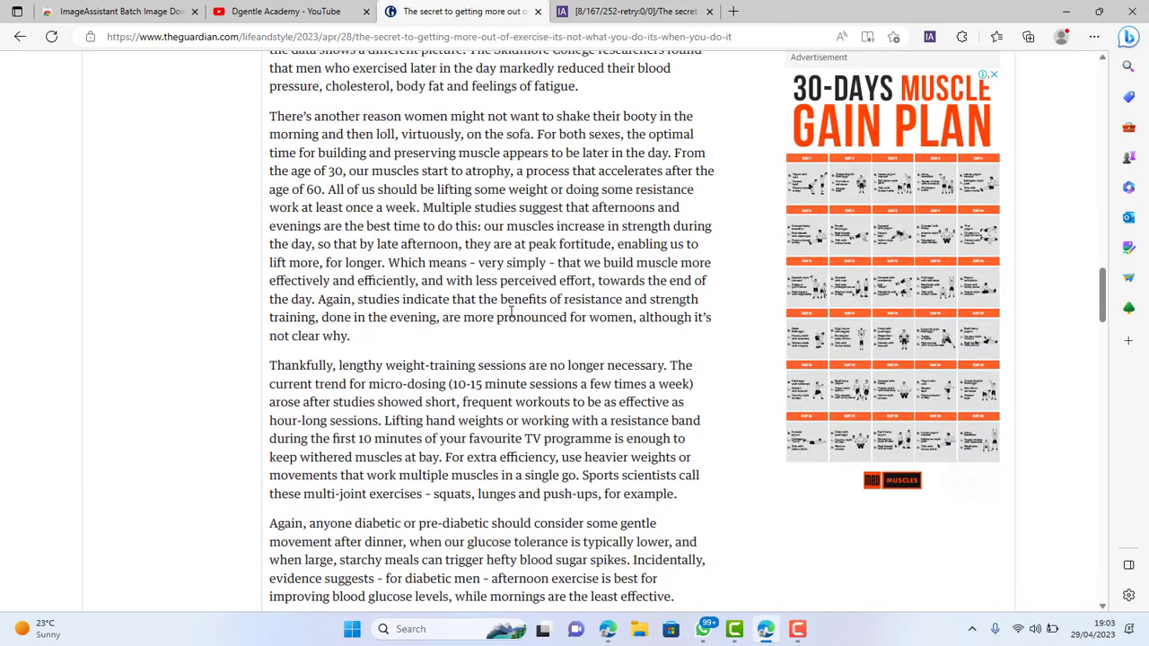
pyautogui.scroll(3, 648, 153)
pyautogui.scroll(3, 648, 152)
pyautogui.hotkey('ctrl', 'Tab')
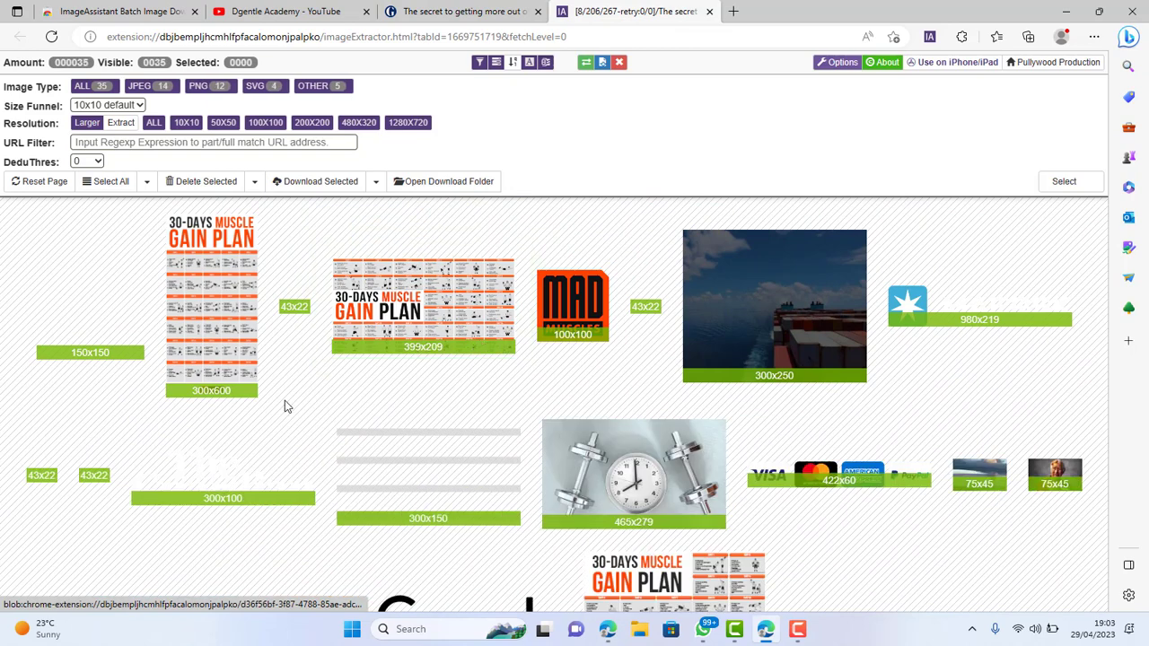
pyautogui.scroll(-3, 741, 359)
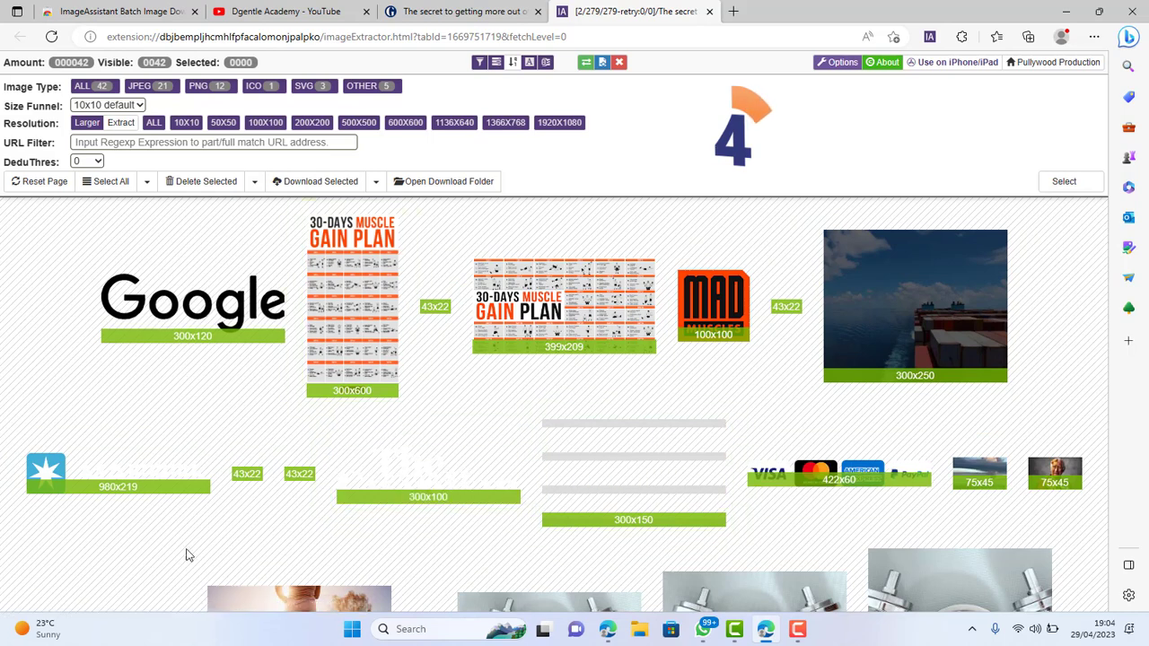
# Try Select All, then select only the dumbbells-and-clock and runner photos.
pyautogui.scroll(-3, 590, 359)
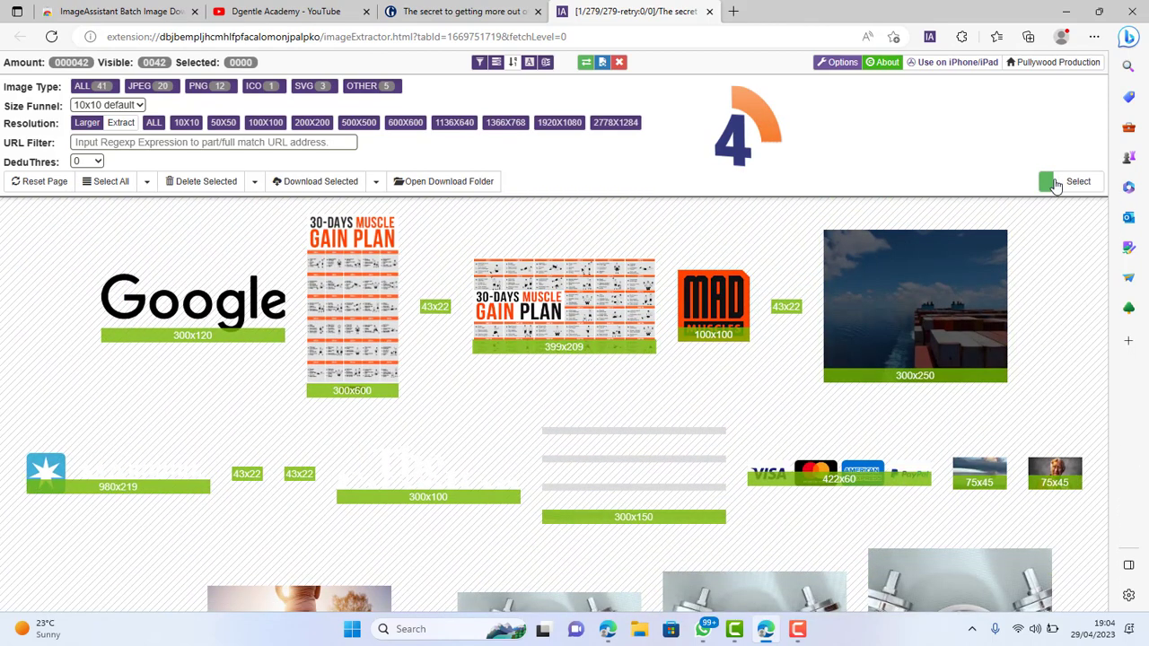
pyautogui.click(1055, 184)
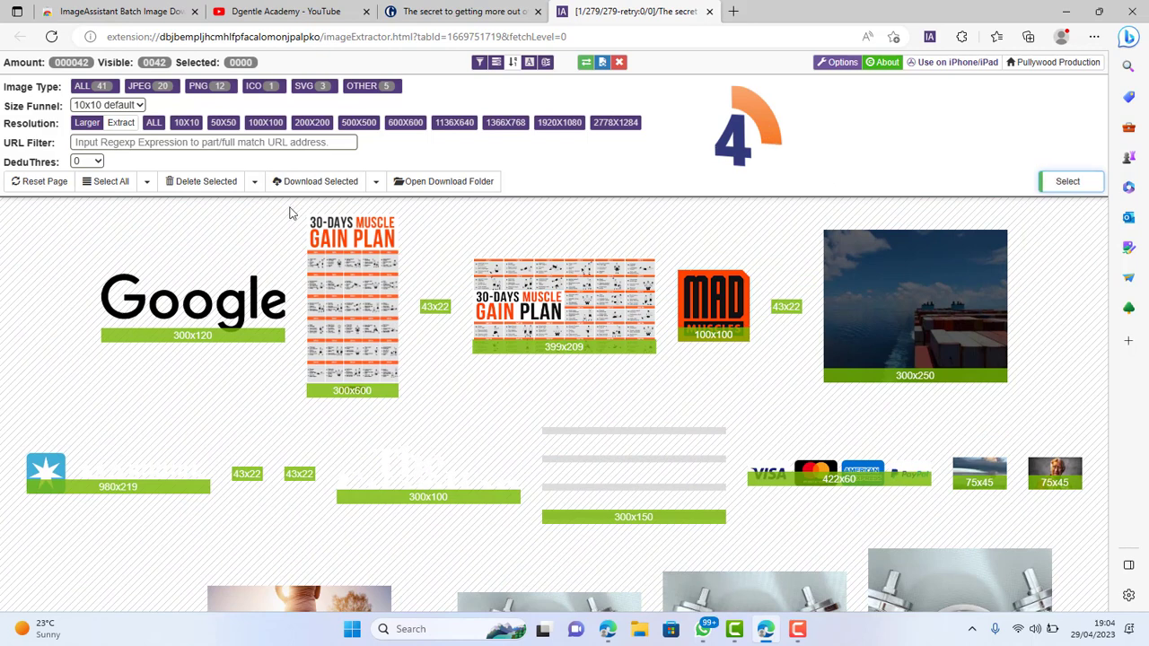
pyautogui.click(106, 182)
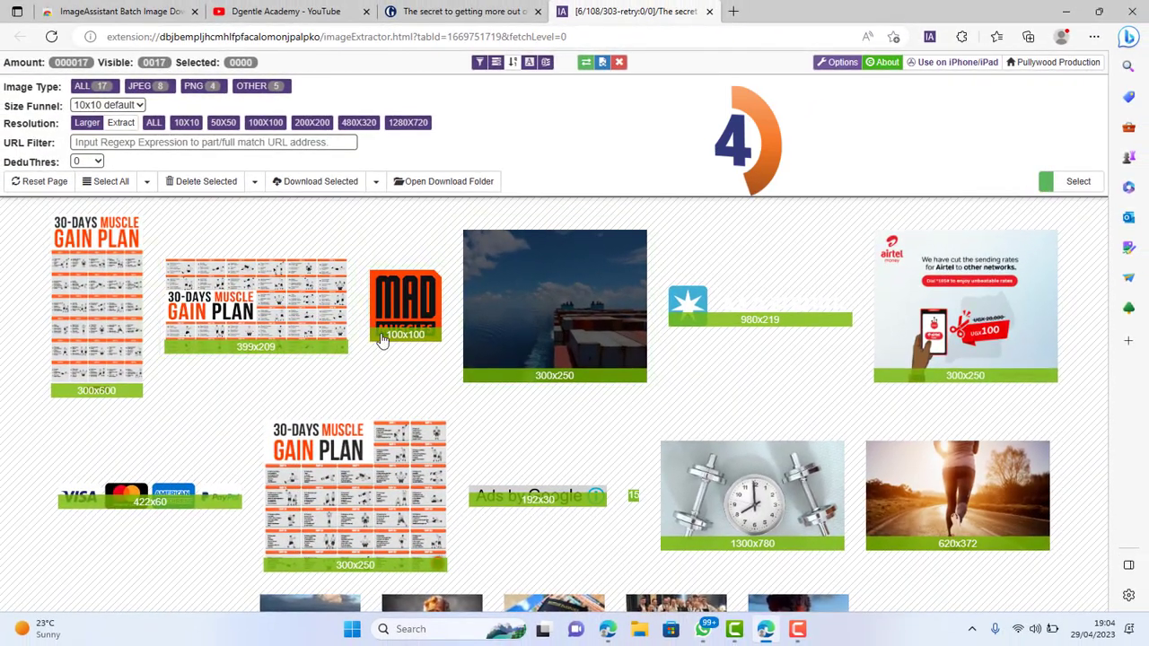
pyautogui.scroll(-1, 379, 341)
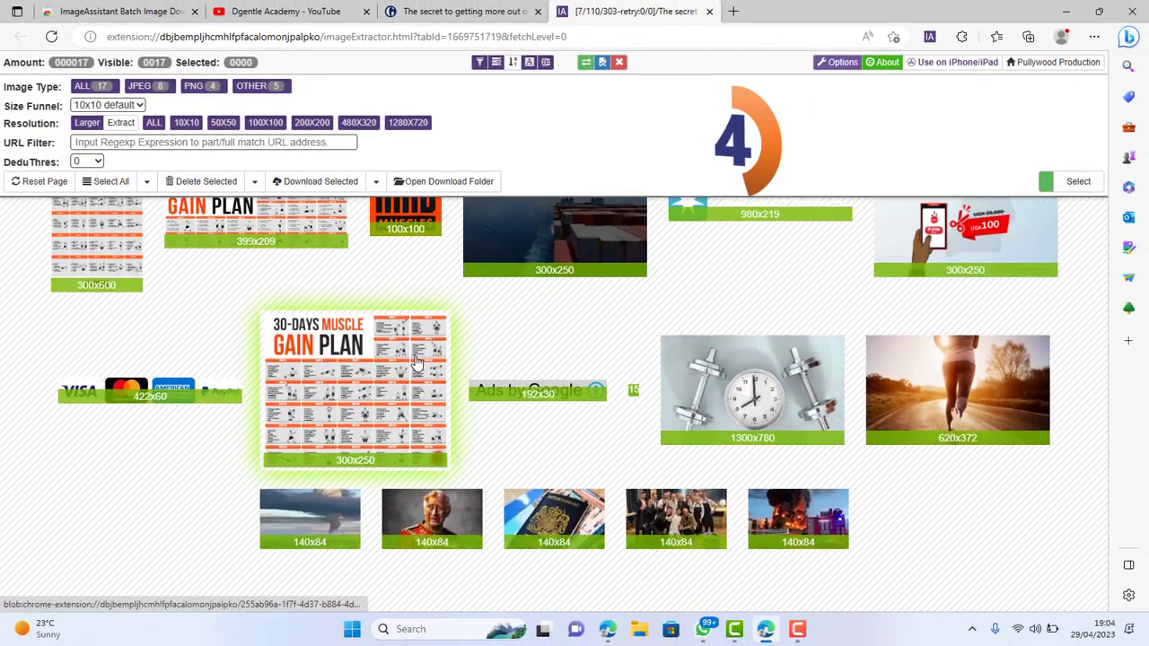
pyautogui.click(747, 386)
pyautogui.click(964, 399)
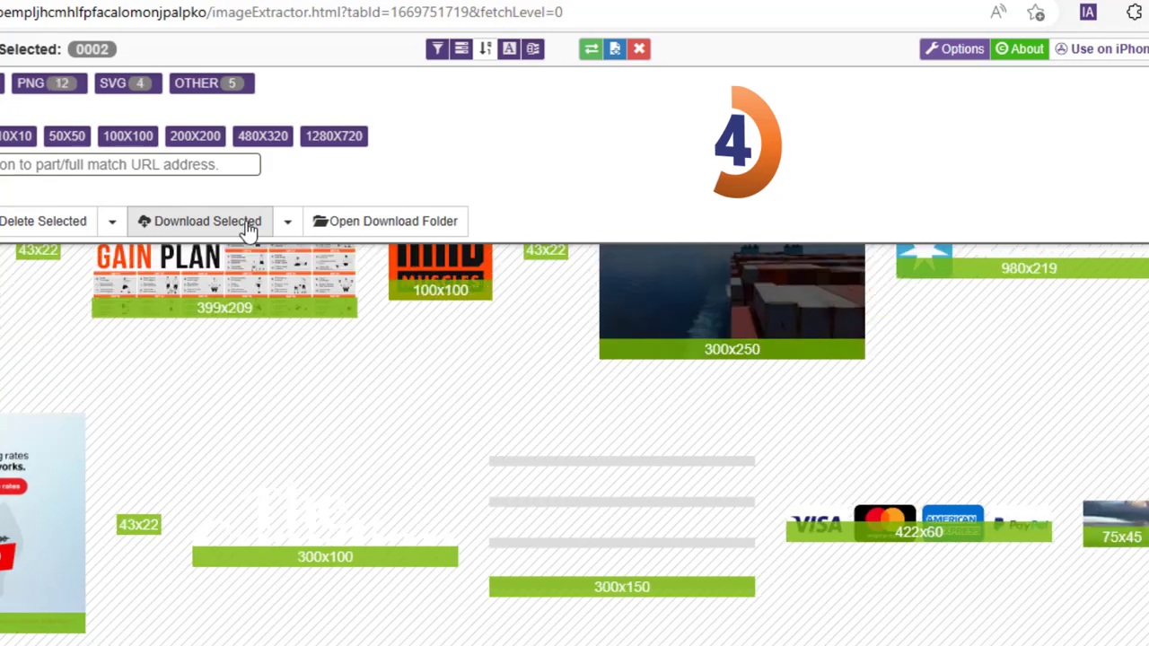
# Download the two selected photos as my_excersice JPGs and open the runner photo.
pyautogui.click(249, 224)
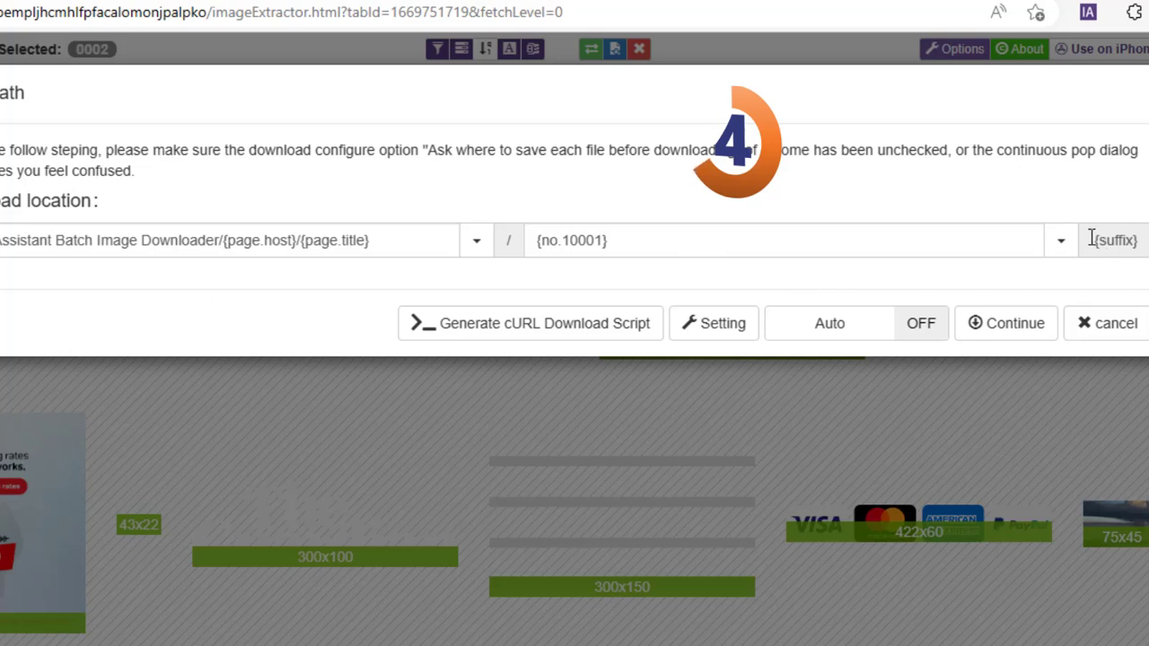
pyautogui.tripleClick(636, 243)
pyautogui.write('my excersice')
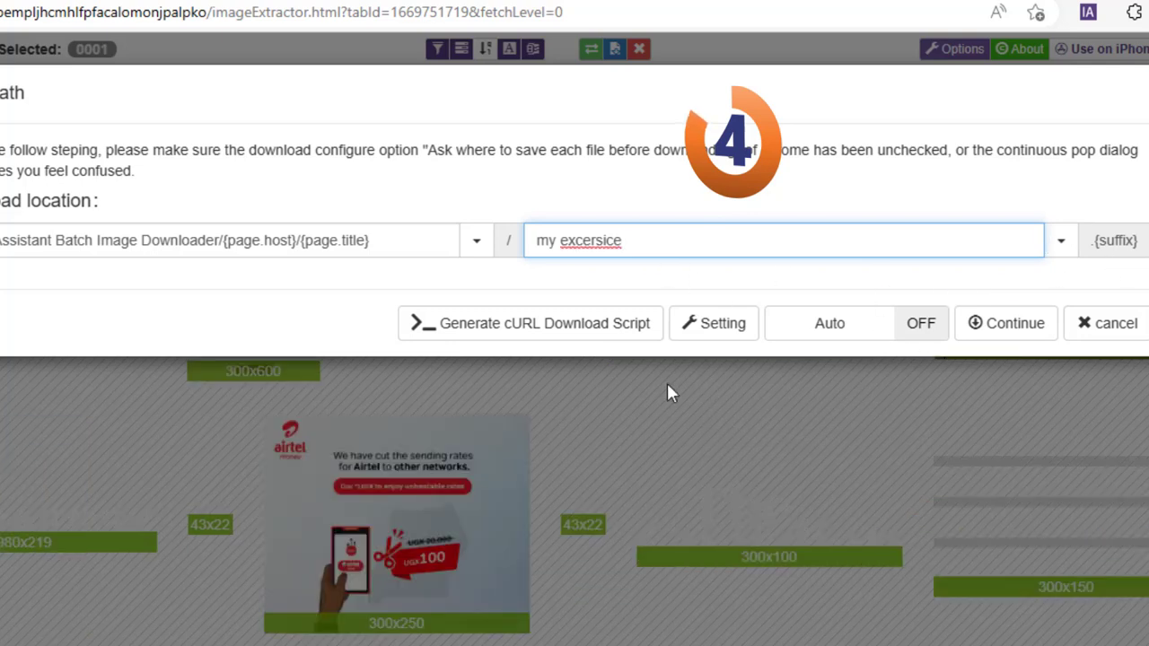
pyautogui.click(1015, 326)
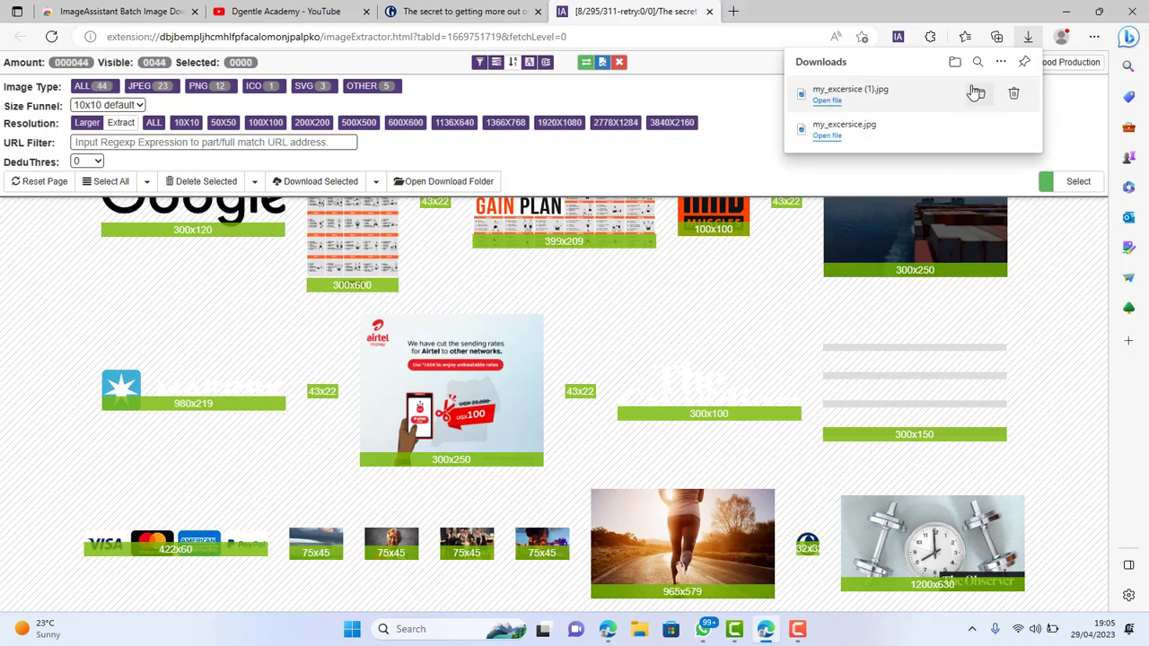
pyautogui.click(979, 96)
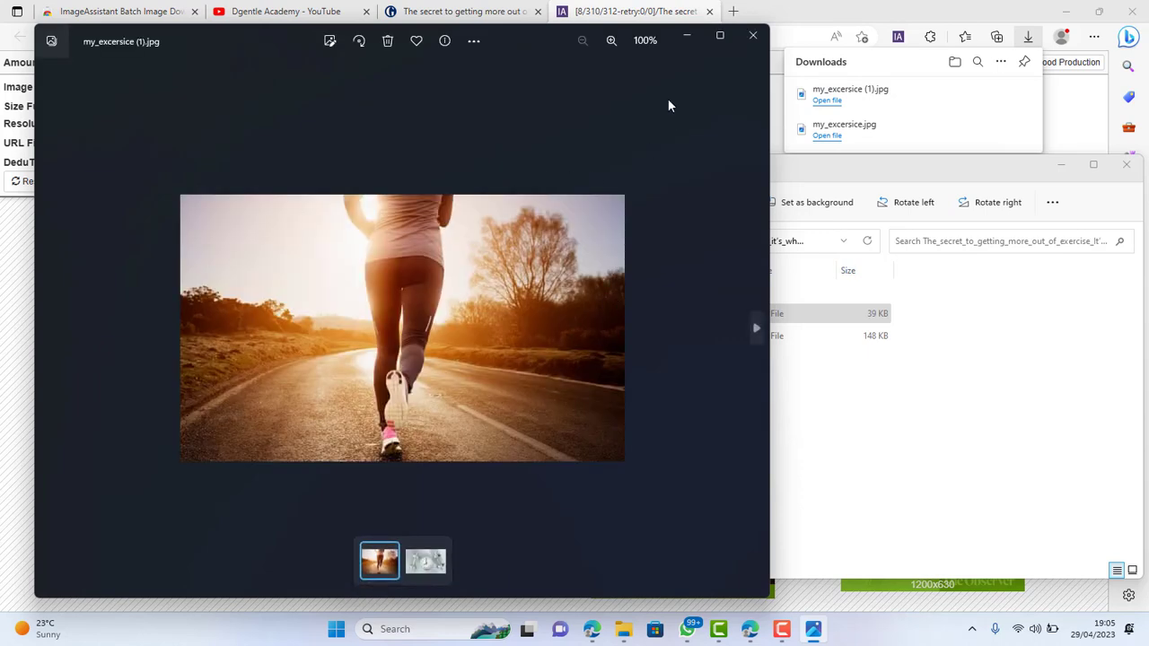
pyautogui.click(440, 4)
pyautogui.click(285, 10)
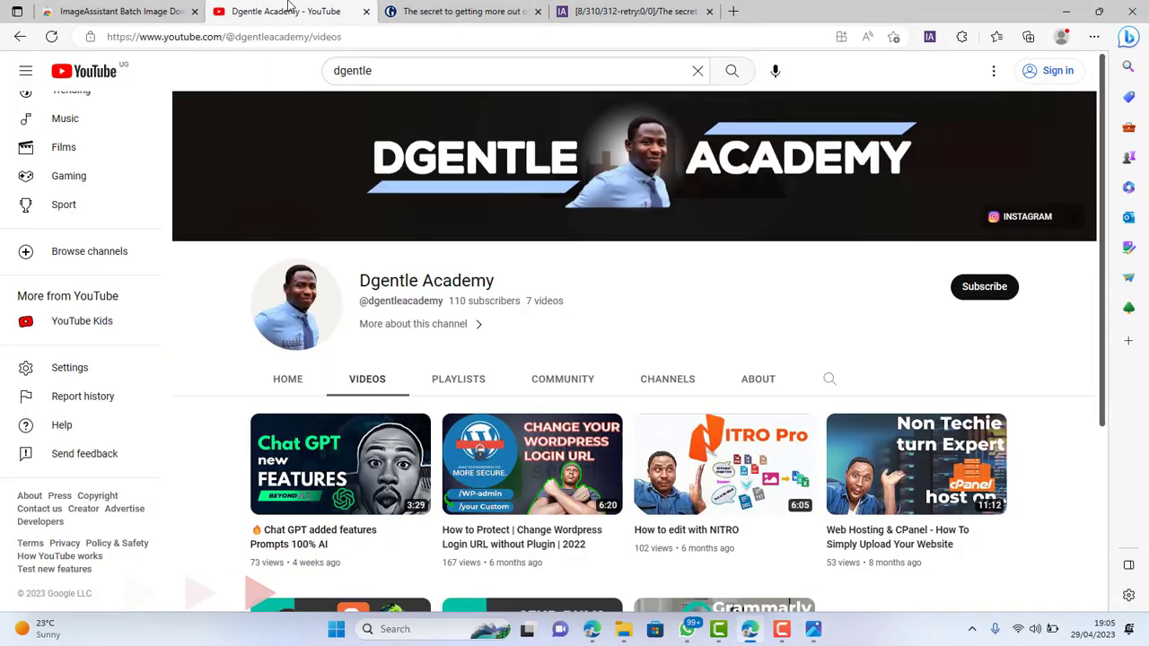
pyautogui.scroll(-3, 731, 362)
pyautogui.scroll(1, 736, 362)
pyautogui.scroll(2, 743, 362)
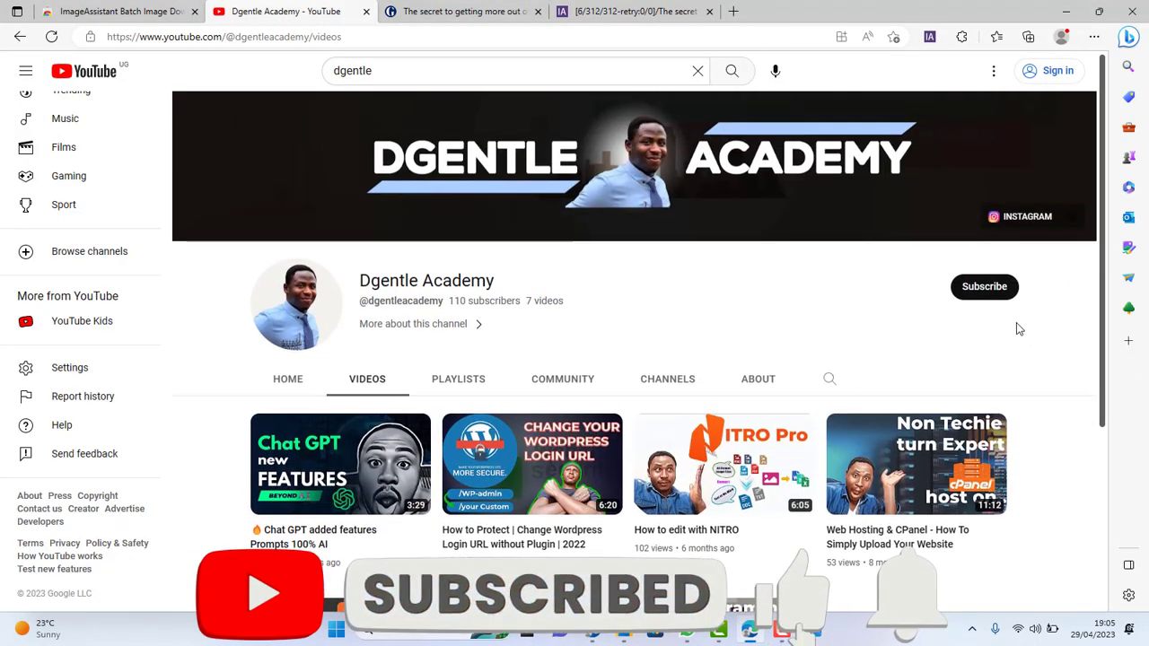
pyautogui.scroll(-3, 556, 337)
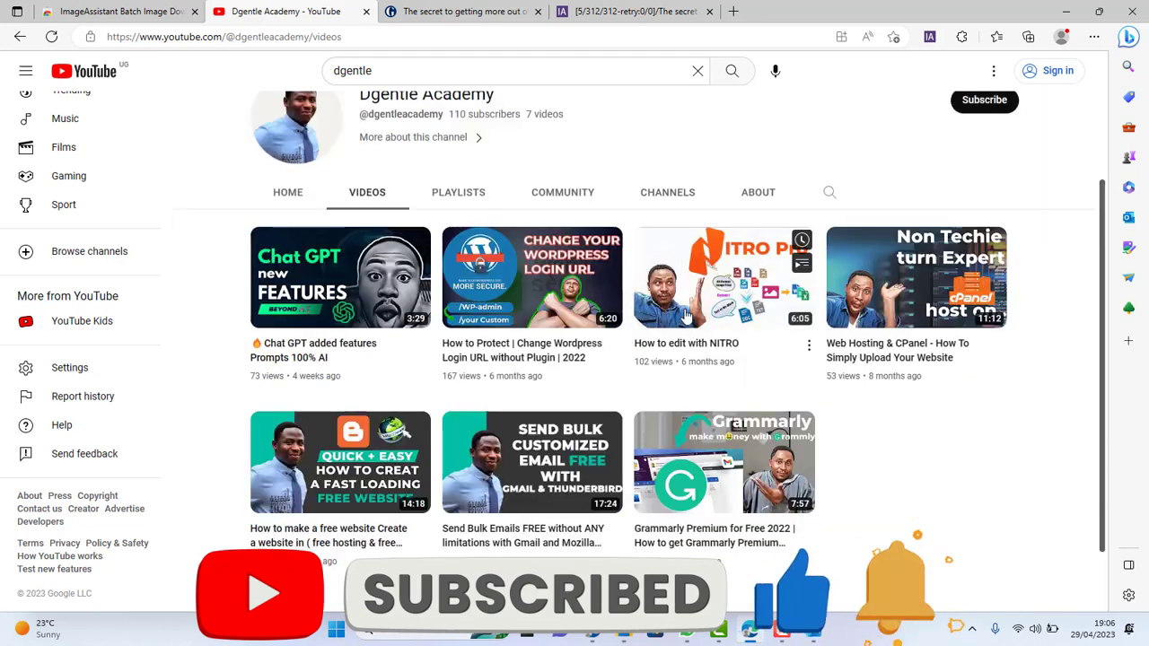
pyautogui.scroll(3, 544, 333)
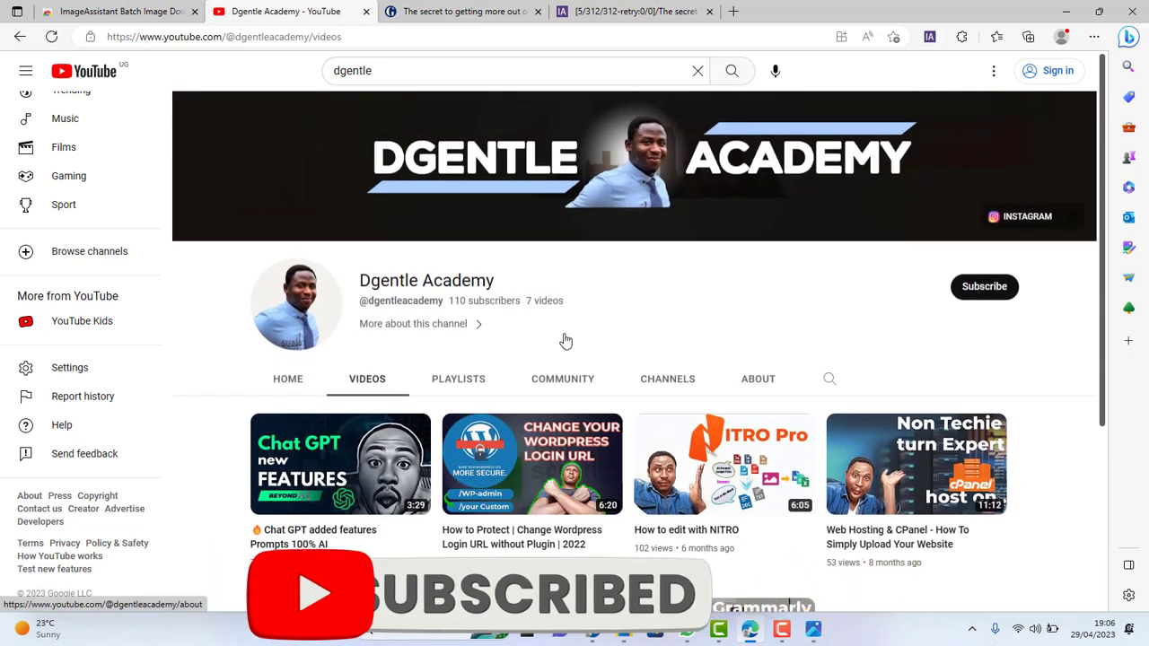